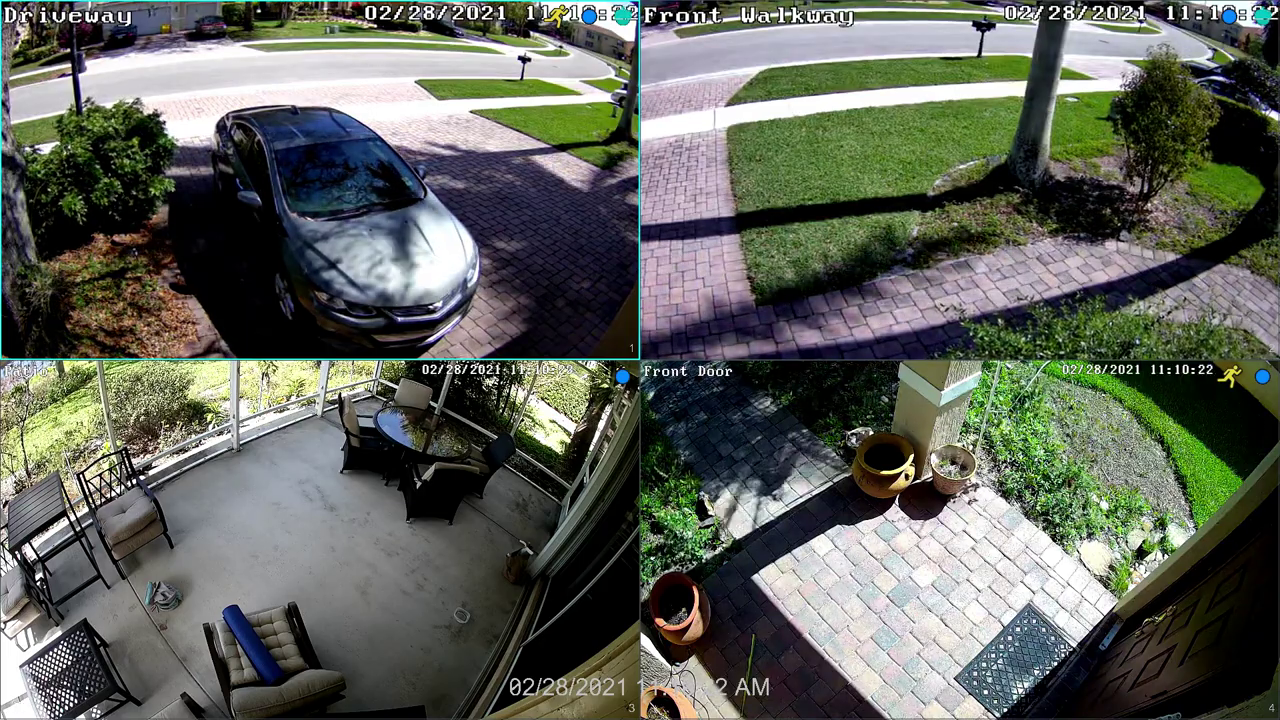
- From the Start menu, go to Settings and the AI/Event People/Vehicle Perimeter page
{"action": "left_click", "coordinate": [22, 696]}
{"action": "left_click", "coordinate": [55, 612]}
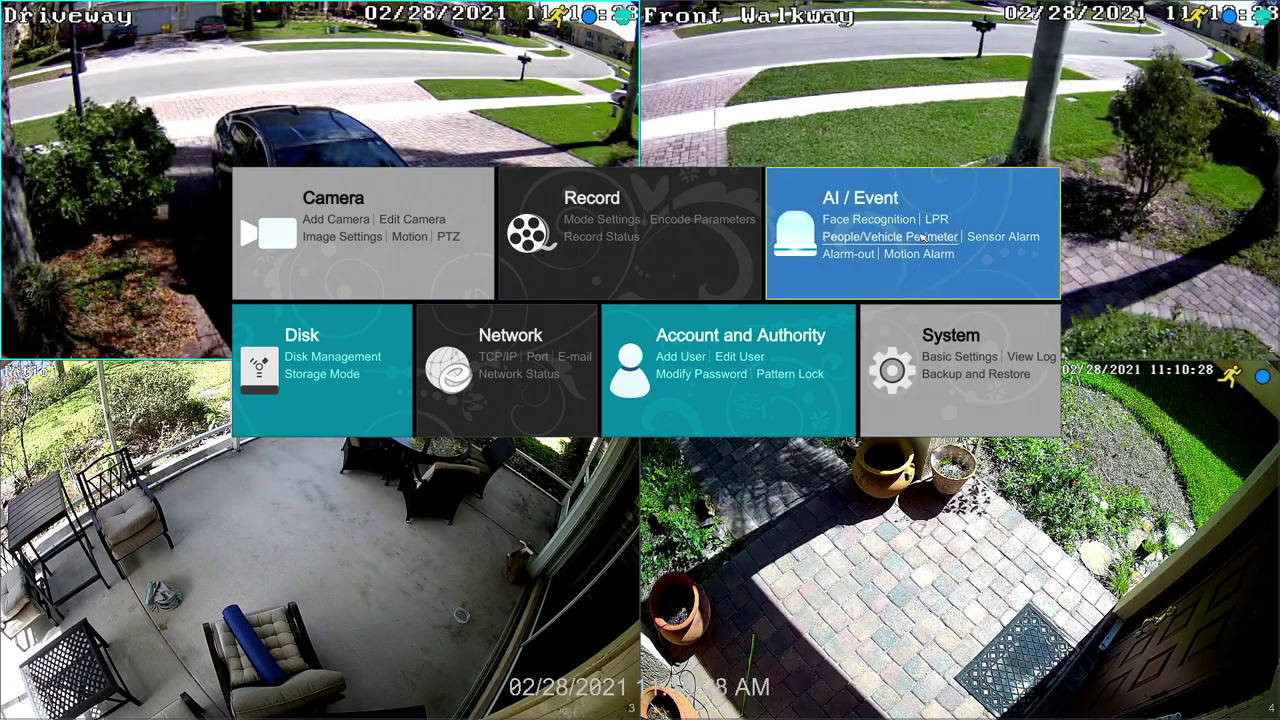
{"action": "left_click", "coordinate": [923, 237]}
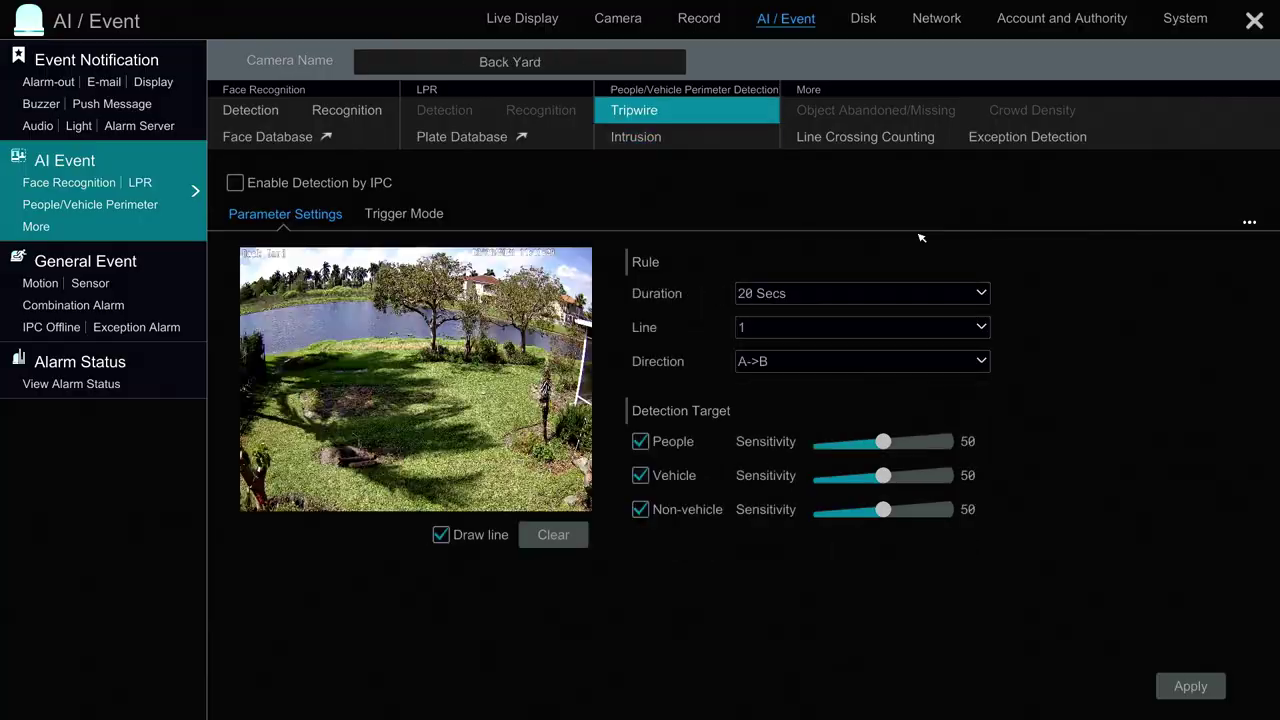
- Select the Driveway camera and load its Intrusion detection settings with detection by IPC enabled
{"action": "left_click", "coordinate": [575, 64]}
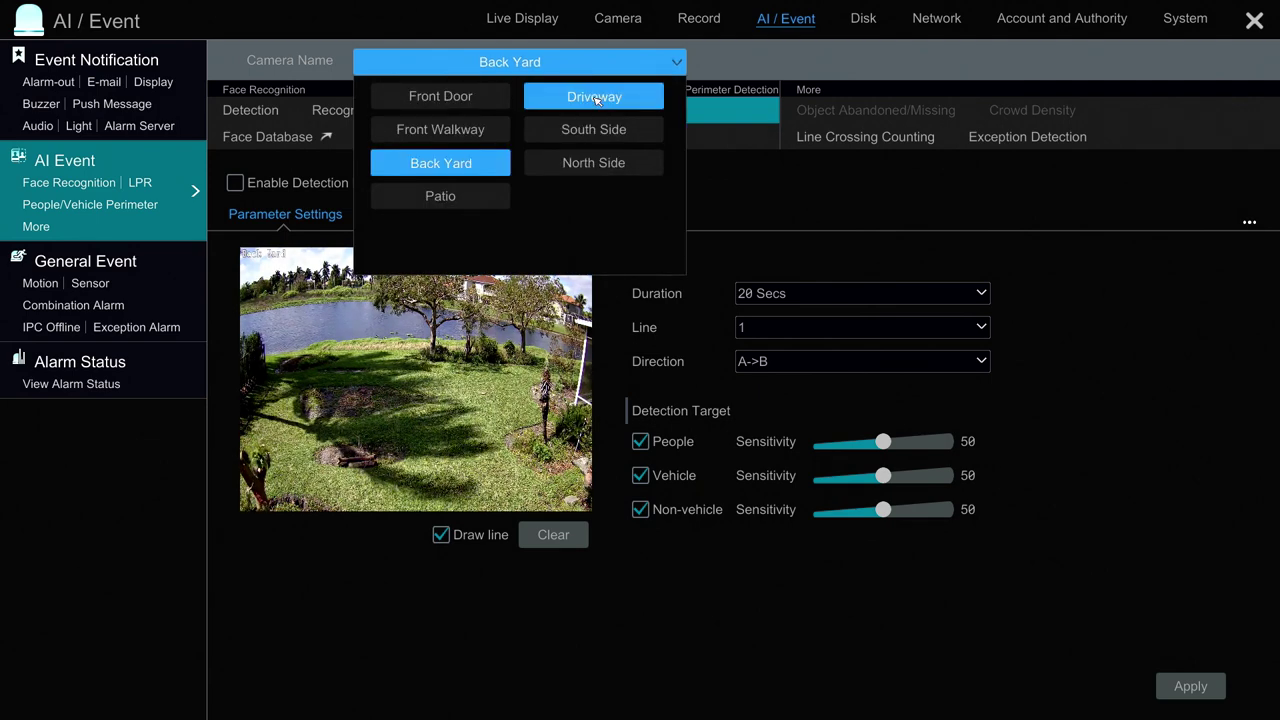
{"action": "left_click", "coordinate": [595, 98]}
{"action": "left_click", "coordinate": [640, 137]}
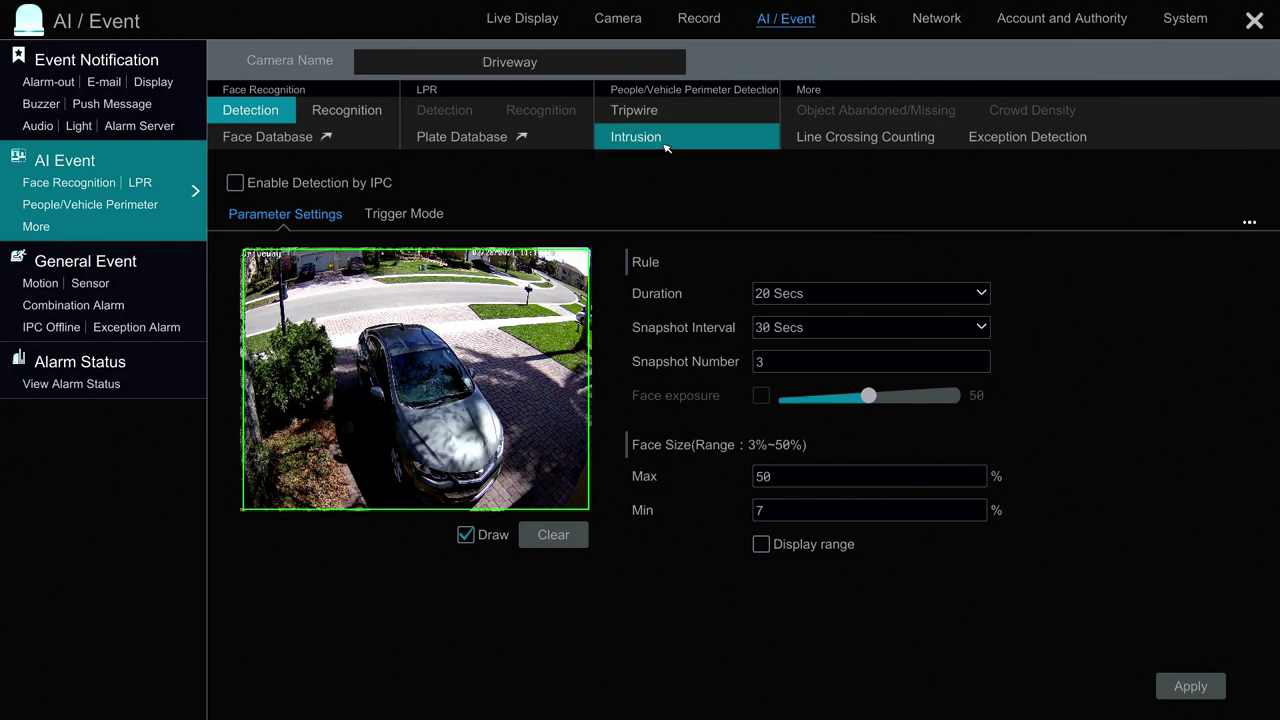
{"action": "left_click", "coordinate": [666, 147]}
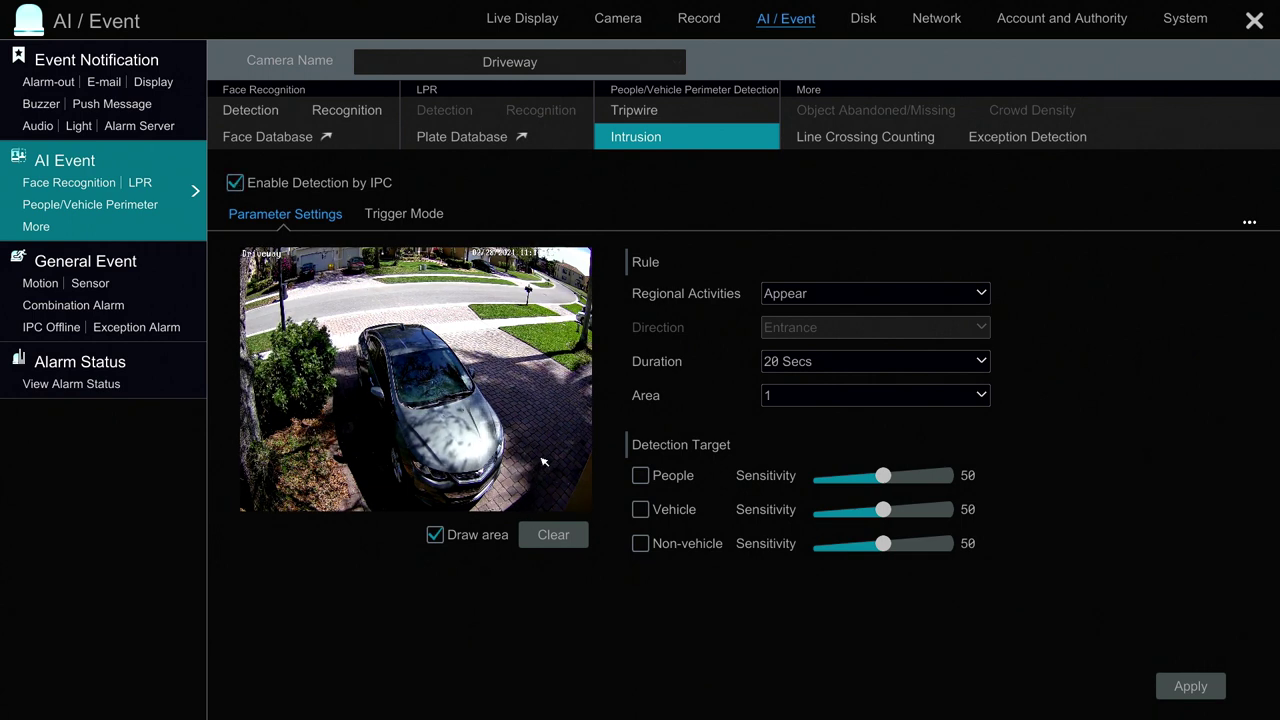
- Draw a six-corner intrusion area around the car on the Driveway preview
{"action": "left_click", "coordinate": [333, 352]}
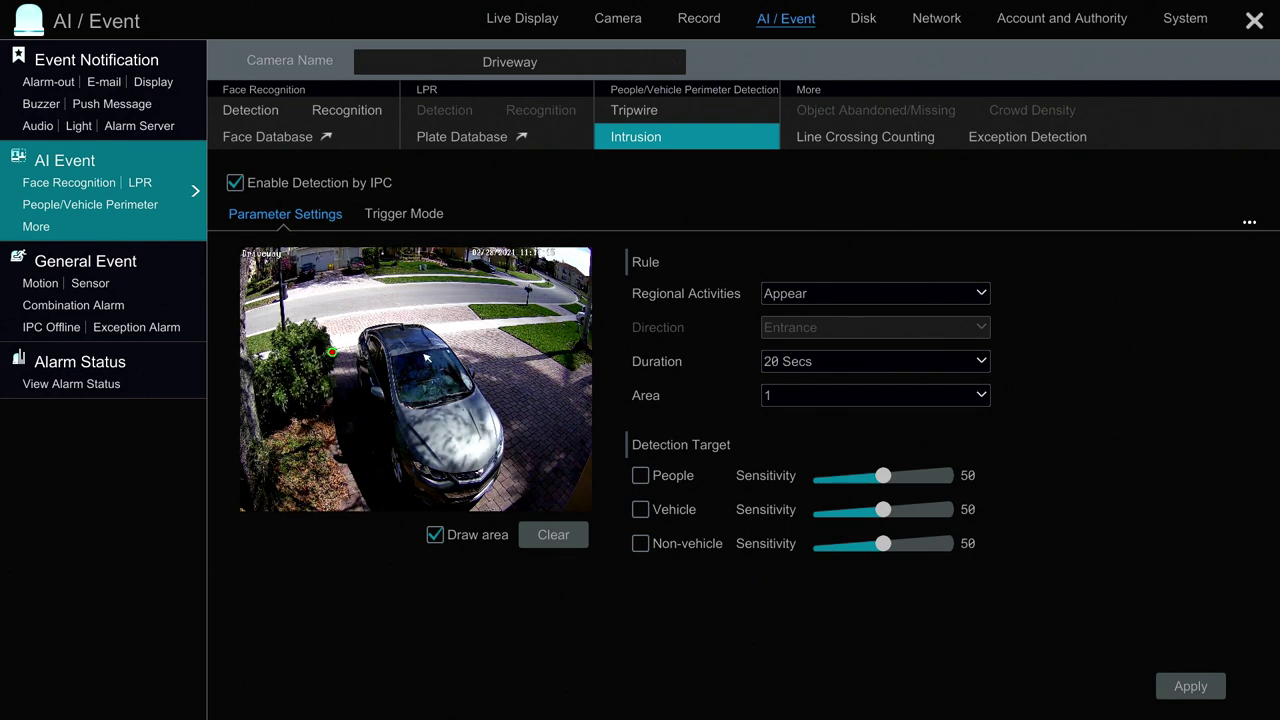
{"action": "left_click", "coordinate": [496, 331]}
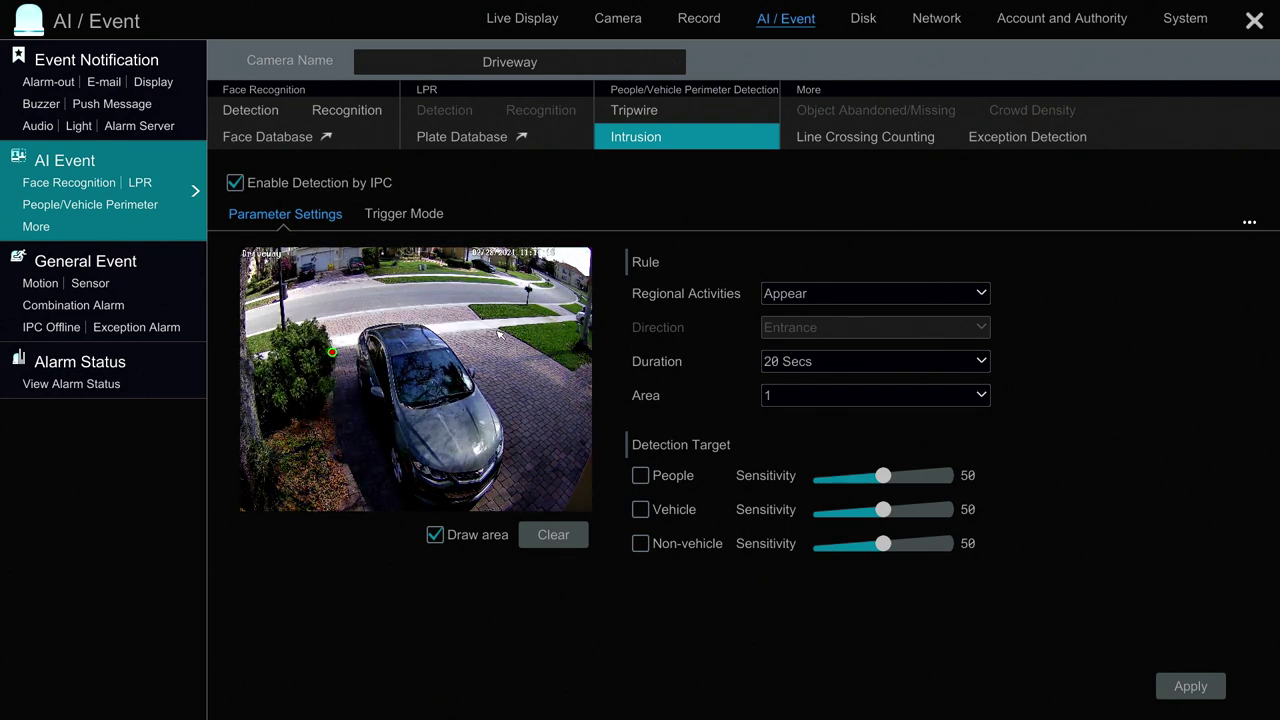
{"action": "left_click", "coordinate": [584, 383]}
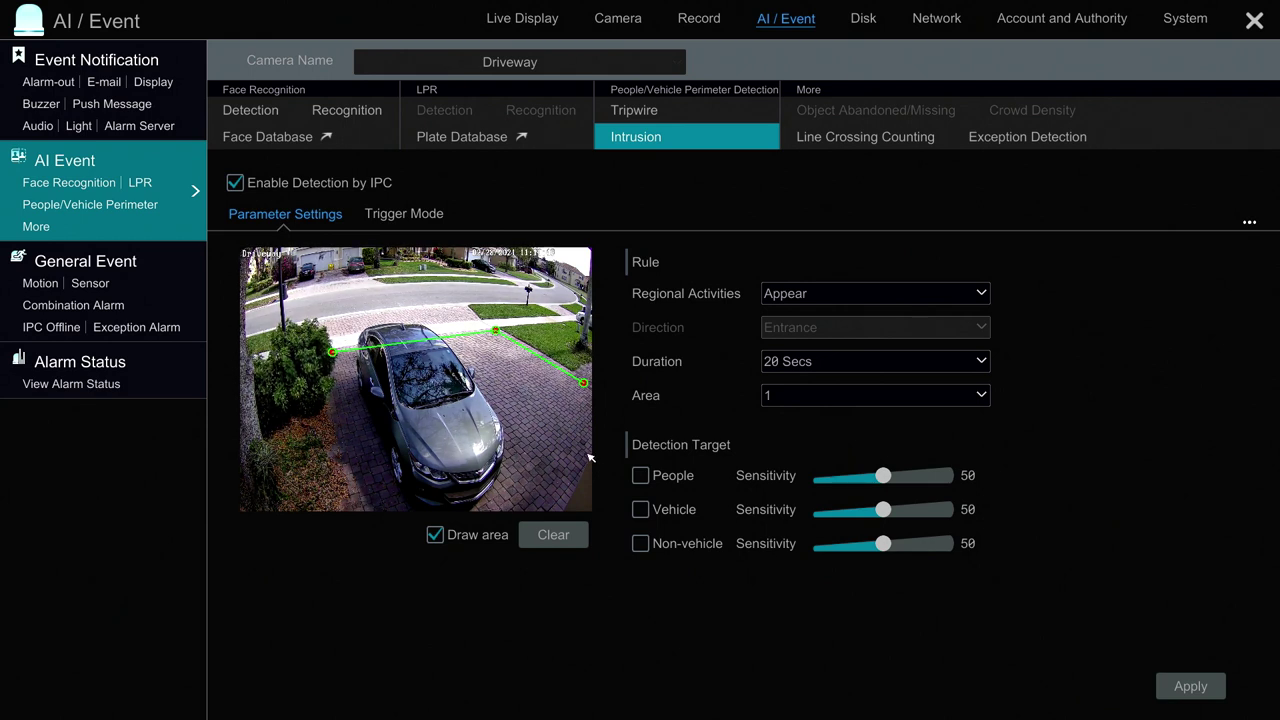
{"action": "left_click", "coordinate": [582, 453]}
{"action": "left_click", "coordinate": [480, 505]}
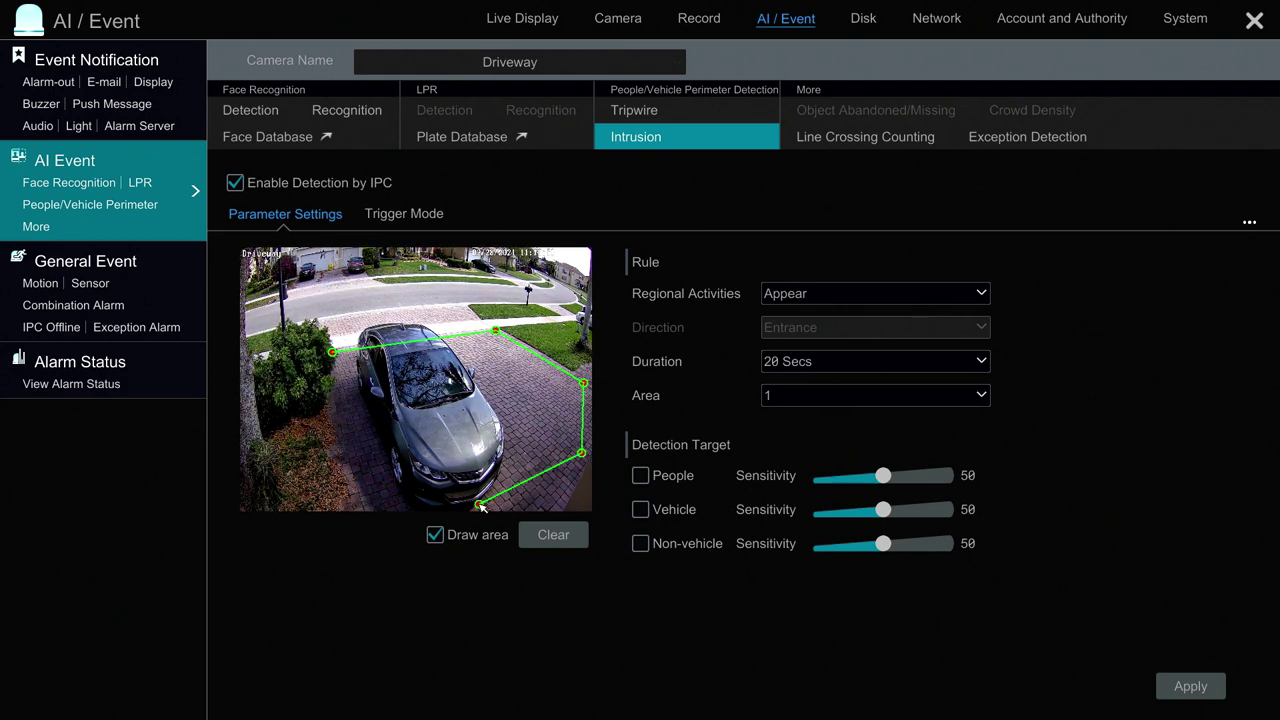
{"action": "left_click", "coordinate": [336, 503]}
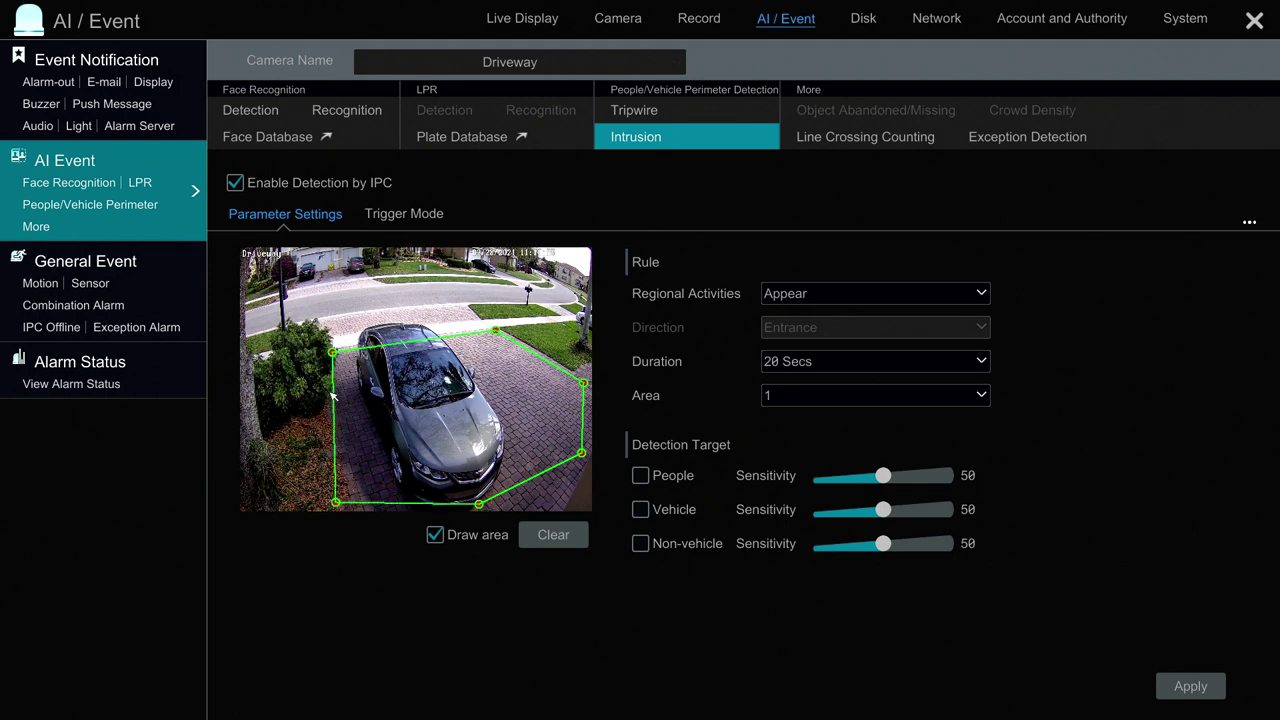
- Set the Driveway area to detect People, apply it, and show its trigger actions
{"action": "left_click", "coordinate": [641, 476]}
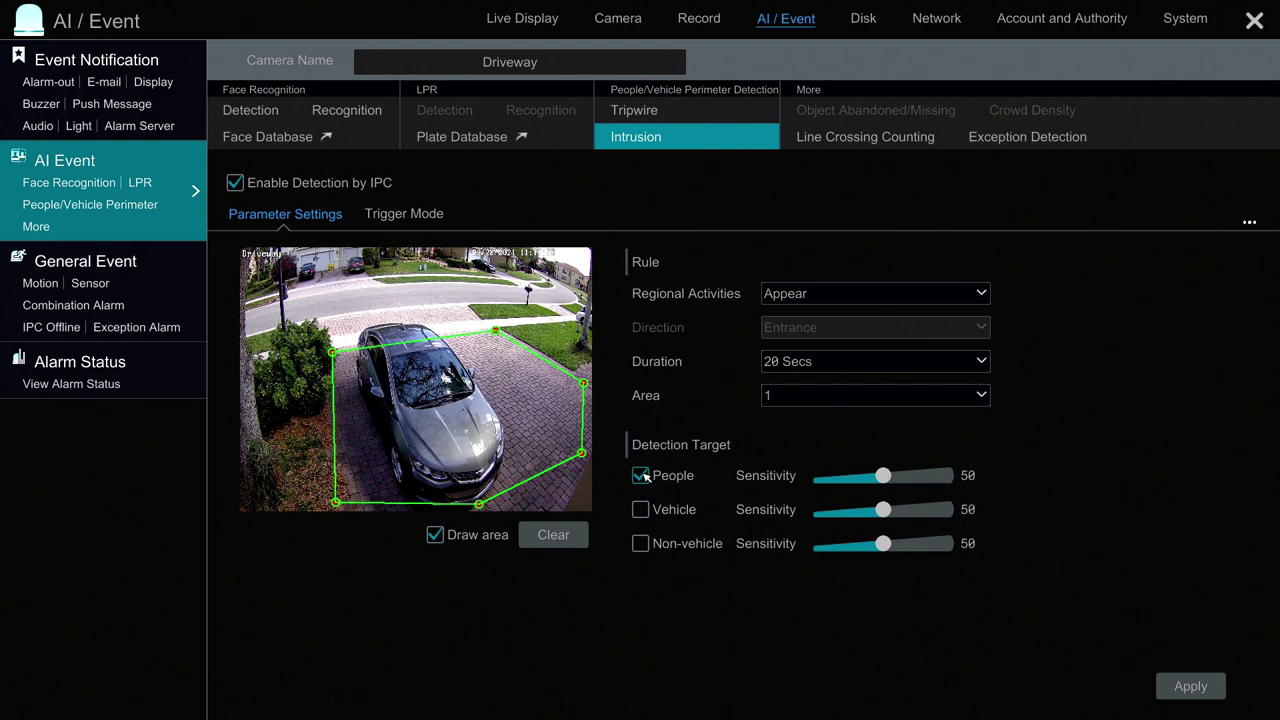
{"action": "left_click", "coordinate": [1170, 686]}
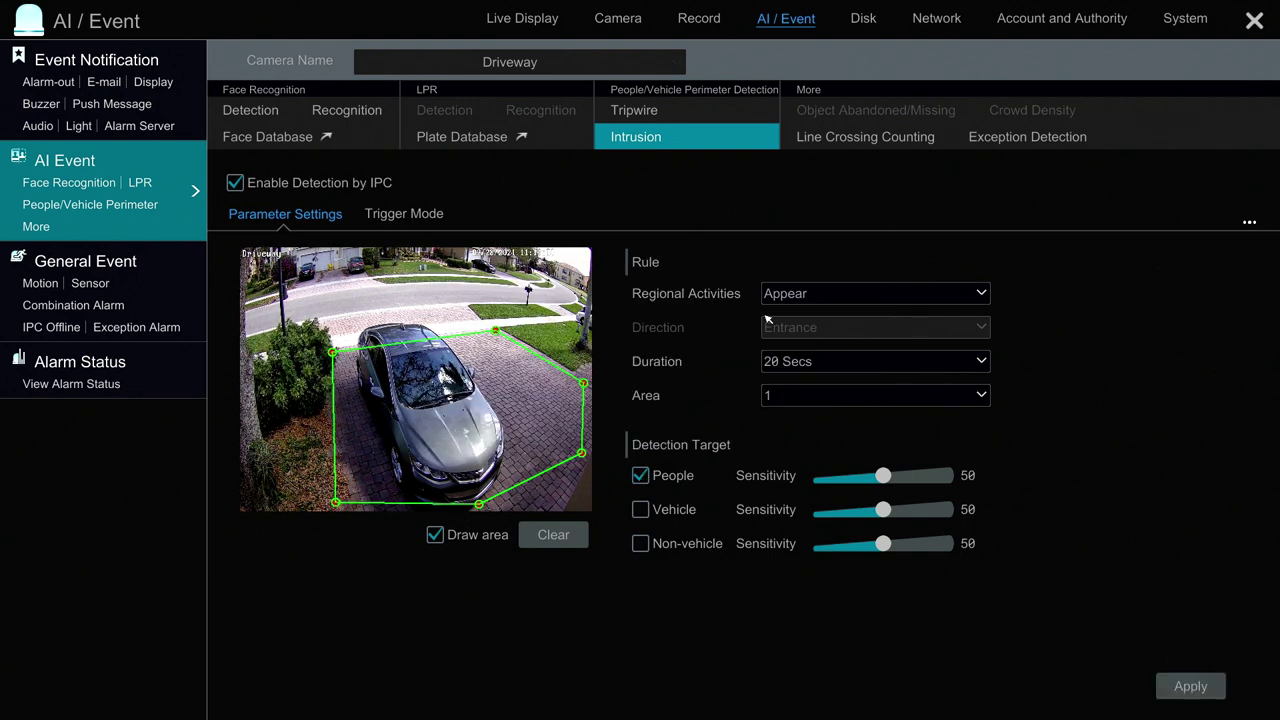
{"action": "left_click", "coordinate": [400, 213]}
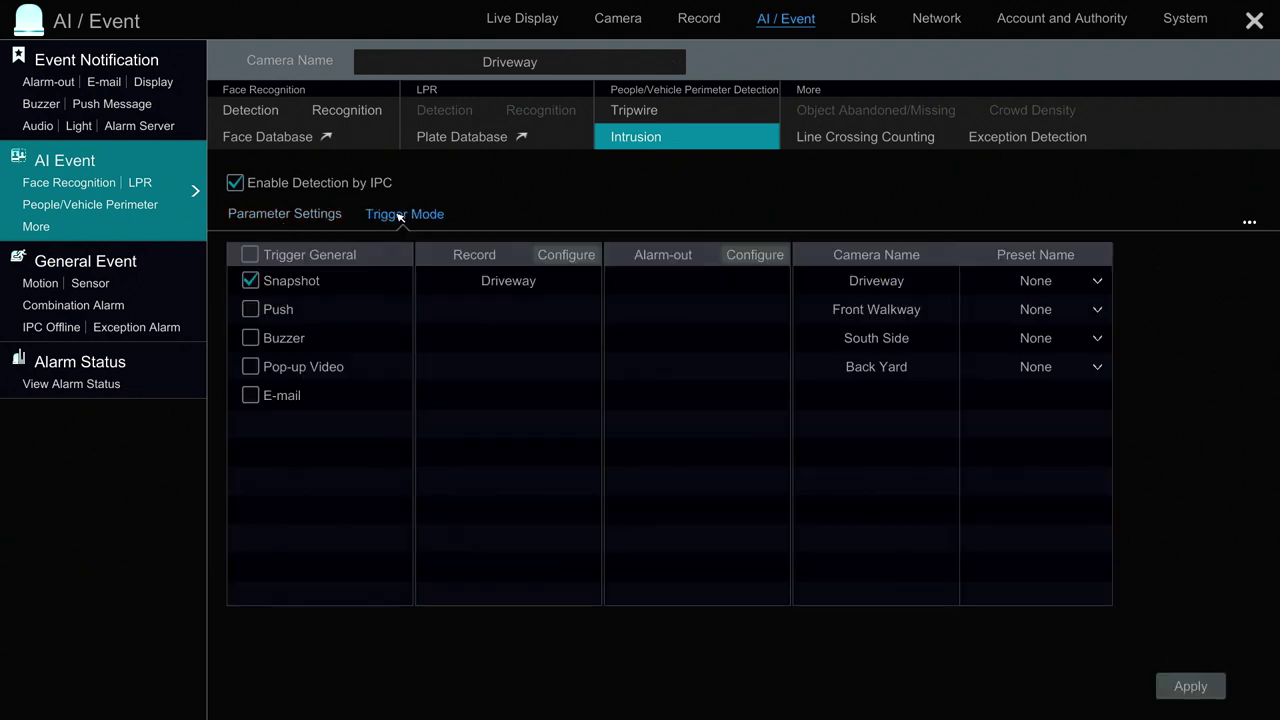
{"action": "left_click", "coordinate": [286, 290]}
- Select the Front Walkway camera, load its detection settings, and enable detection by IPC
{"action": "left_click", "coordinate": [537, 63]}
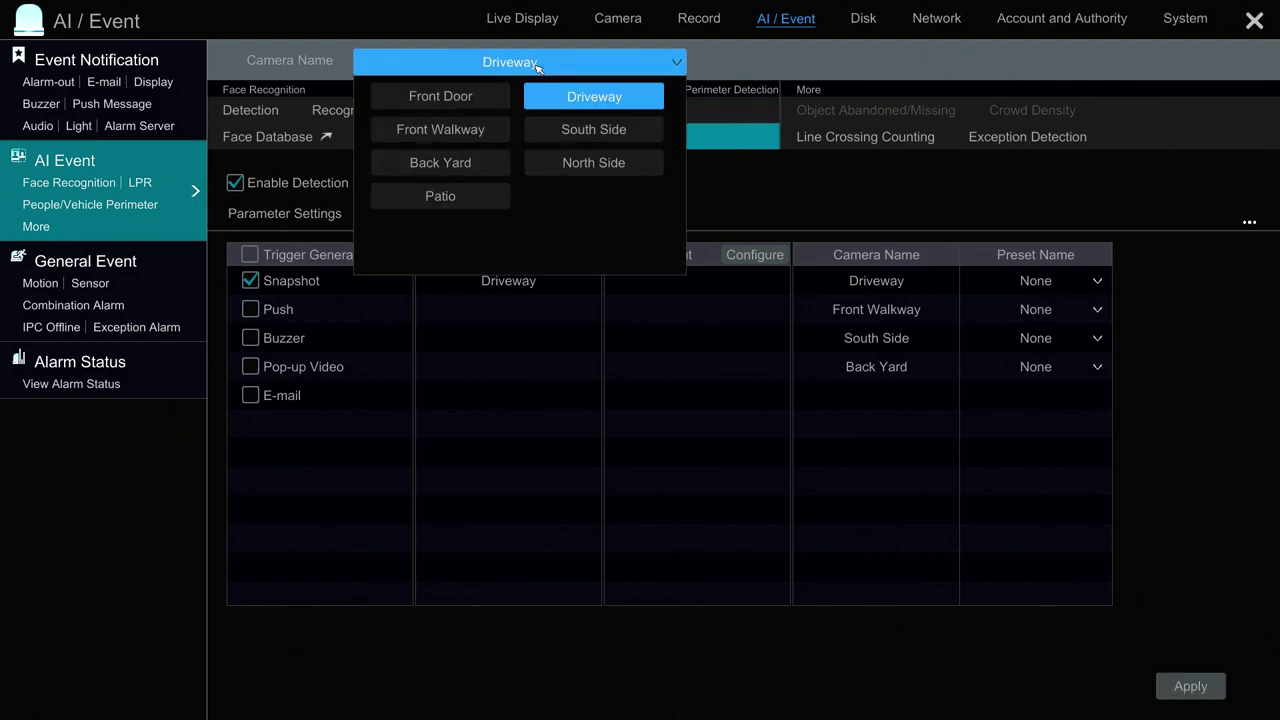
{"action": "left_click", "coordinate": [493, 131]}
{"action": "left_click", "coordinate": [662, 114]}
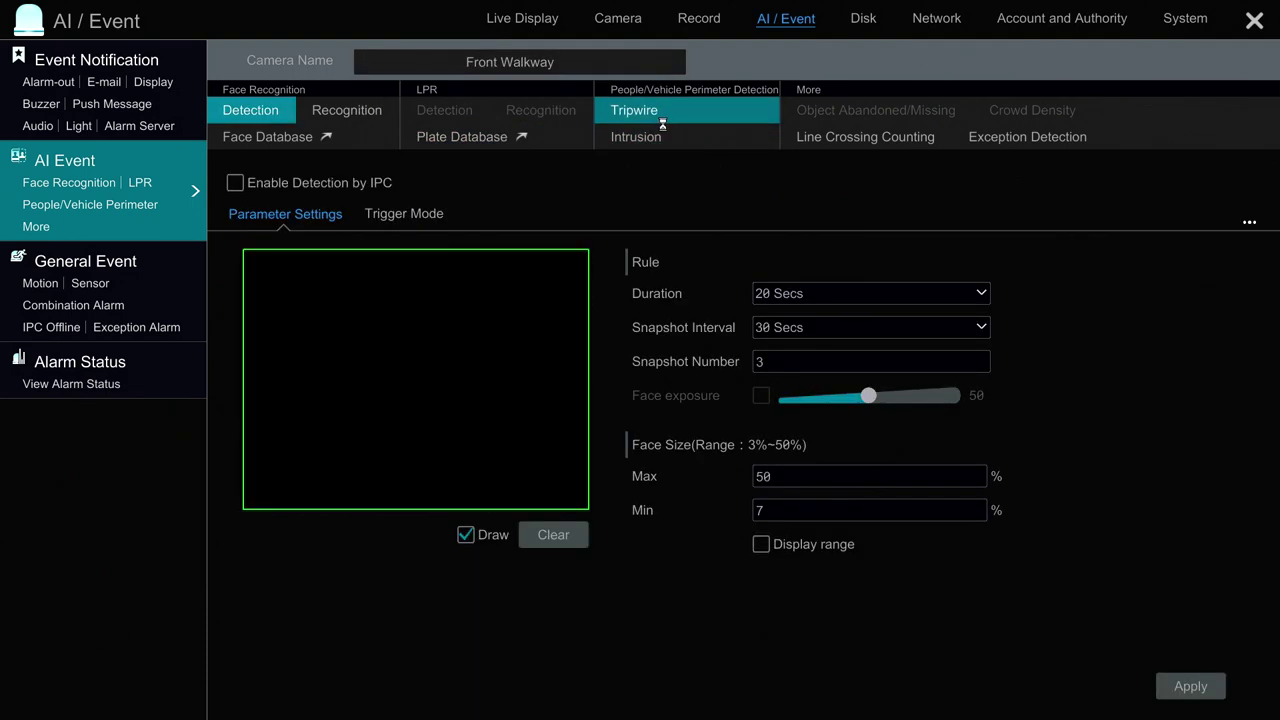
{"action": "left_click", "coordinate": [235, 183]}
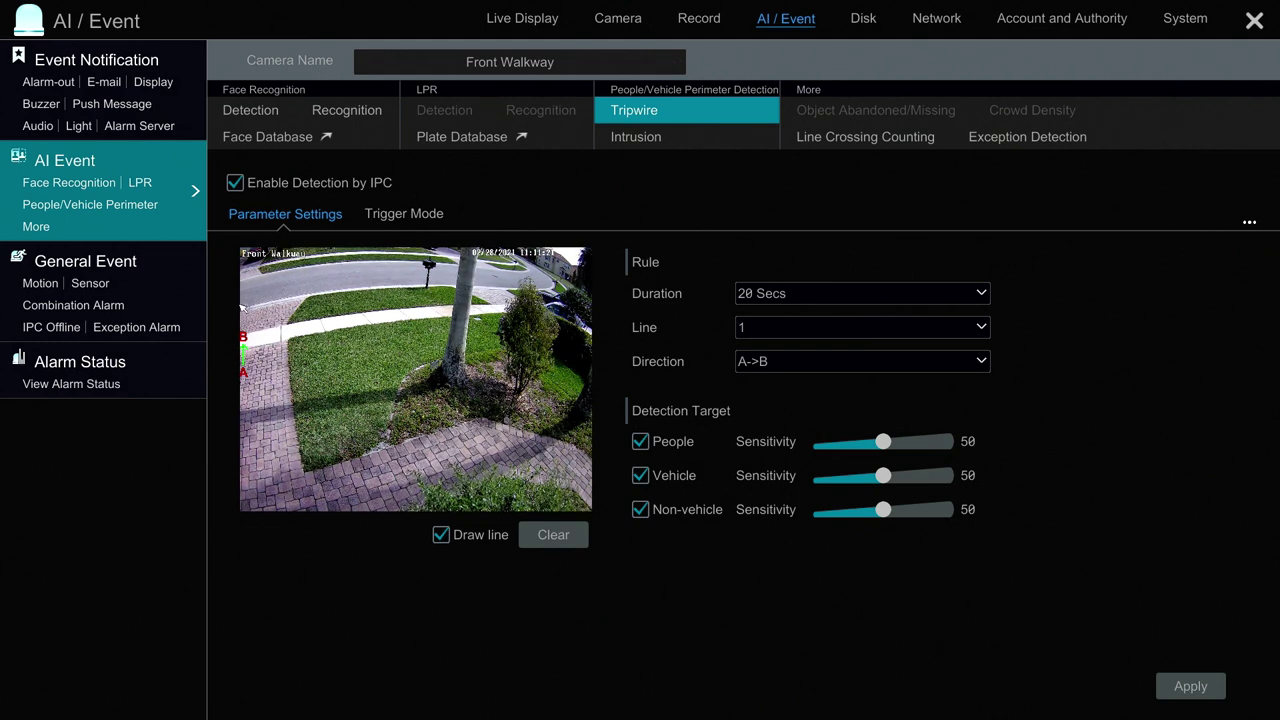
- Switch Front Walkway to Intrusion settings, confirm saving, and enable detection by IPC
{"action": "left_click", "coordinate": [236, 183]}
{"action": "left_click", "coordinate": [643, 140]}
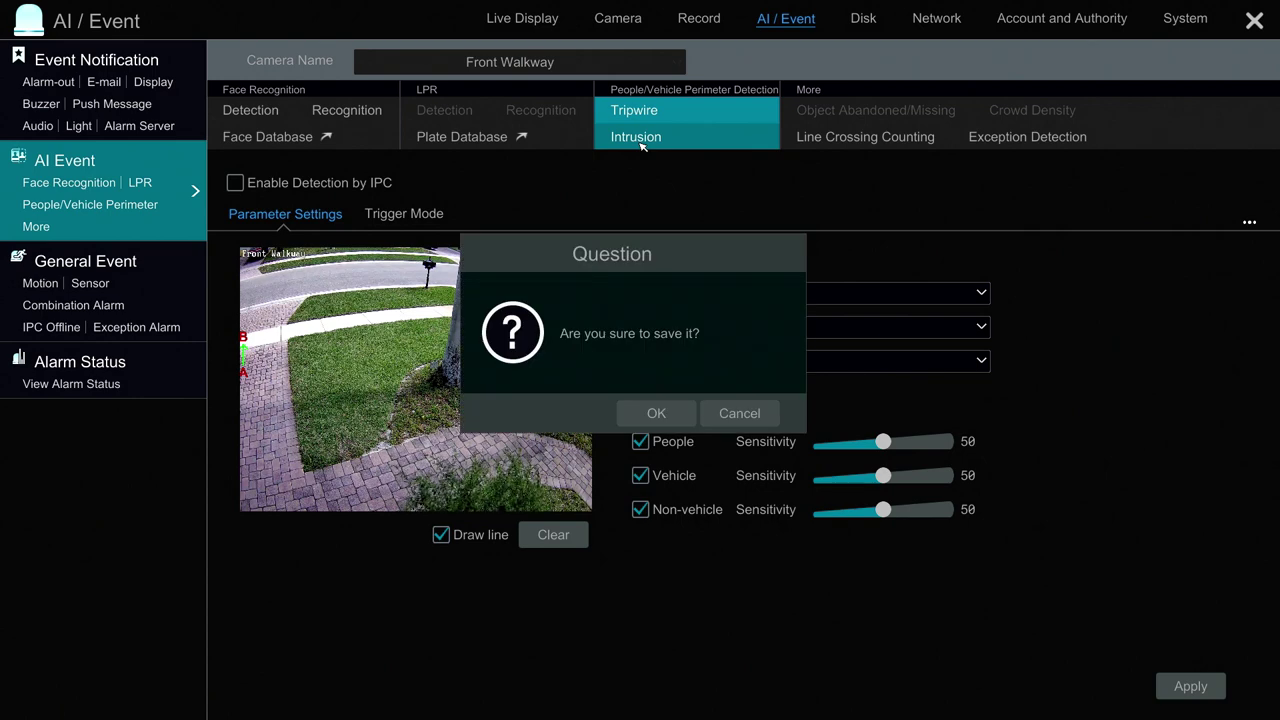
{"action": "left_click", "coordinate": [656, 414]}
{"action": "left_click", "coordinate": [236, 183]}
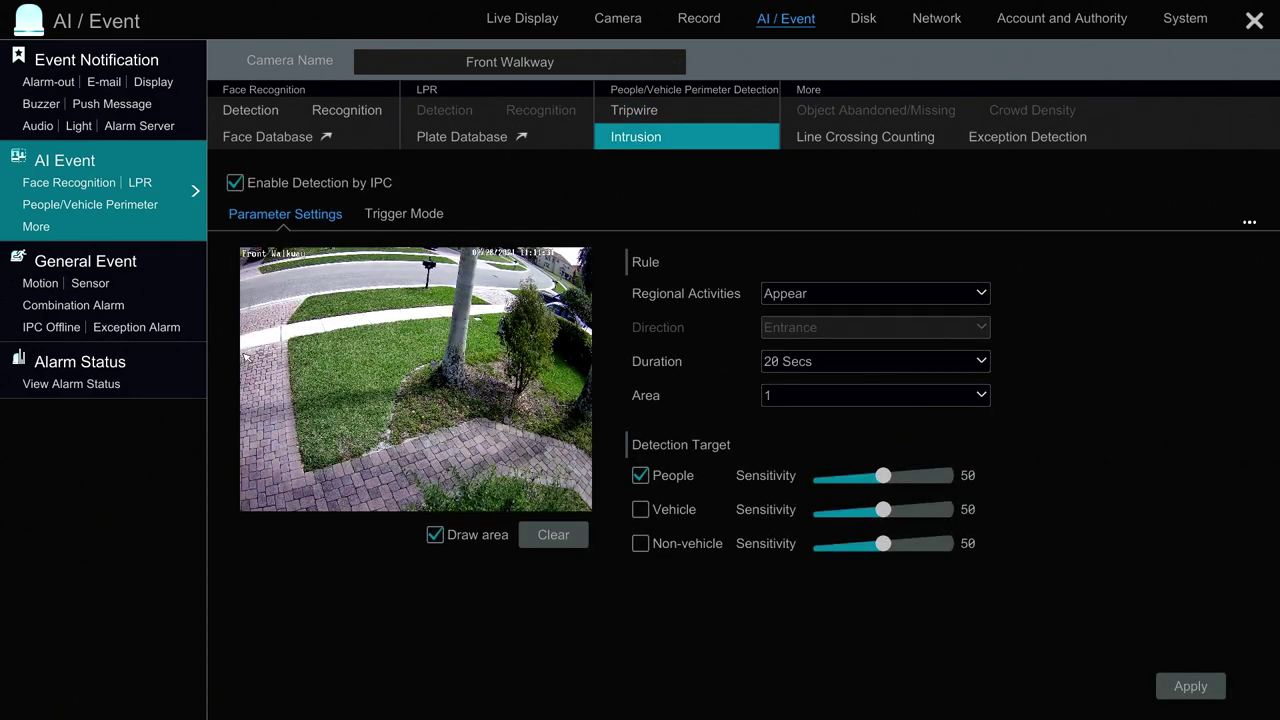
- Draw a five-corner intrusion area over the lawn and walkway, apply it, and show trigger actions
{"action": "left_click", "coordinate": [244, 507]}
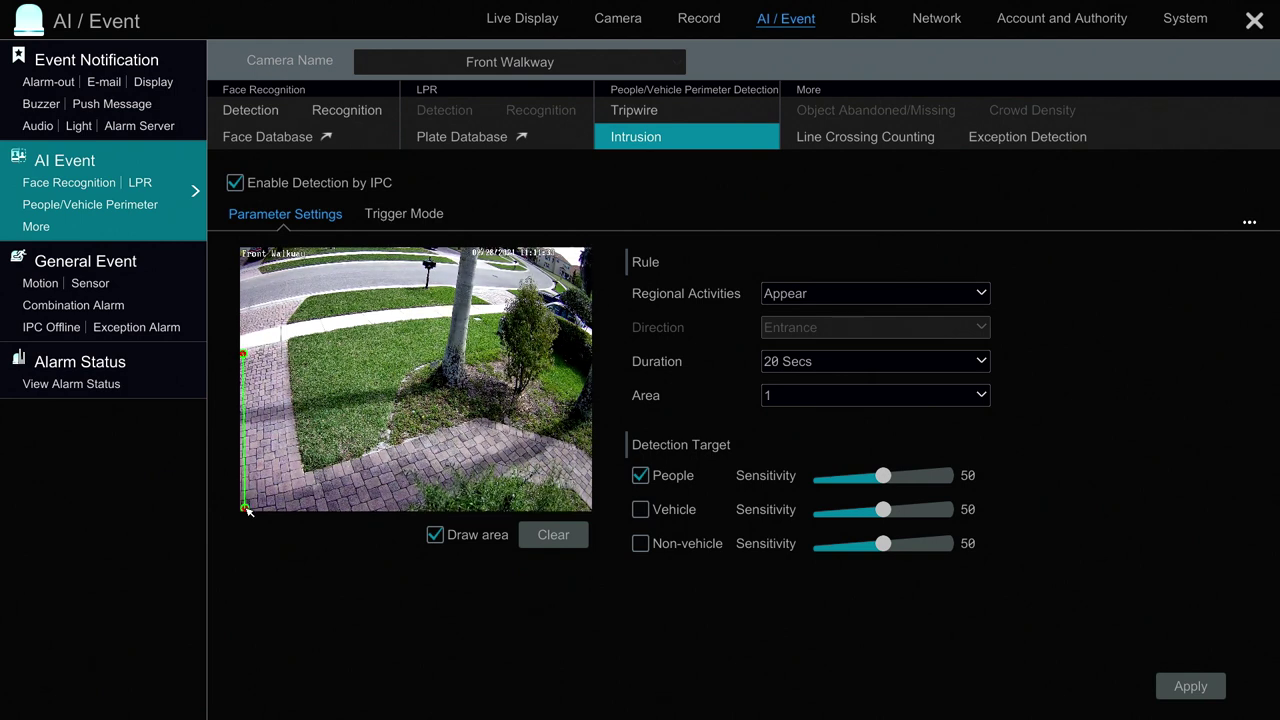
{"action": "left_click", "coordinate": [573, 507]}
{"action": "left_click", "coordinate": [578, 381]}
{"action": "left_click", "coordinate": [499, 318]}
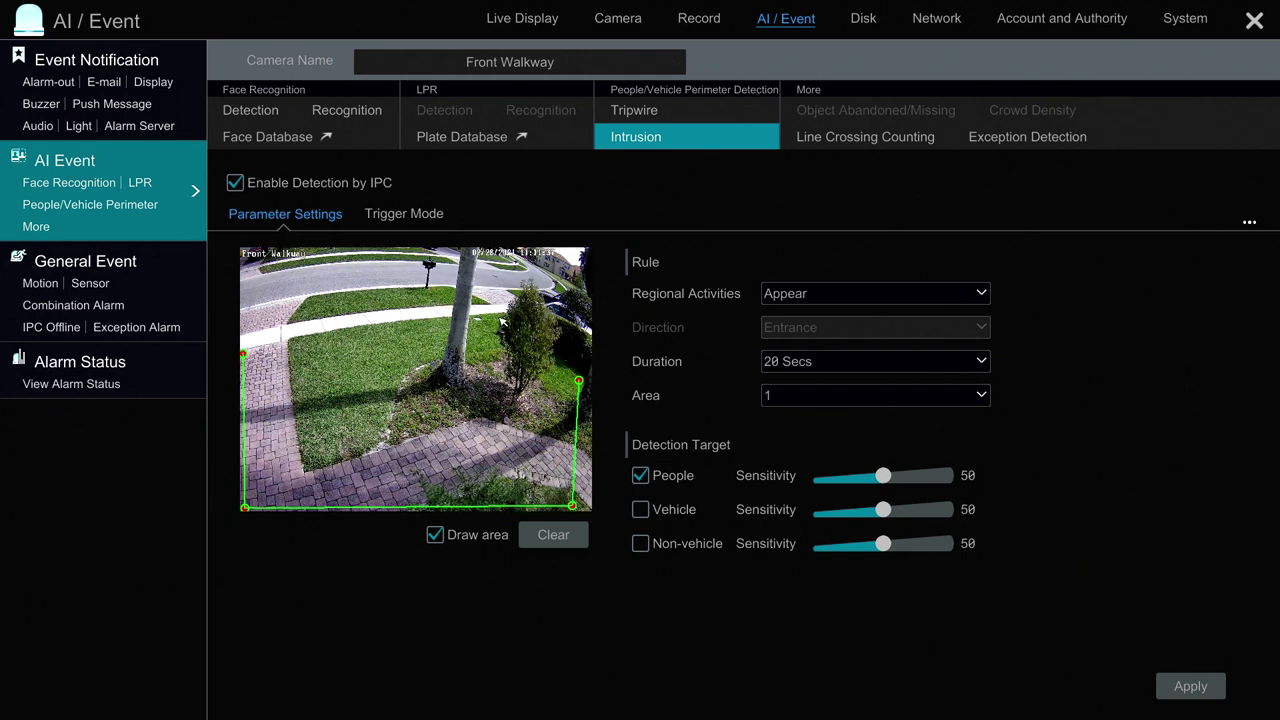
{"action": "left_click", "coordinate": [245, 354]}
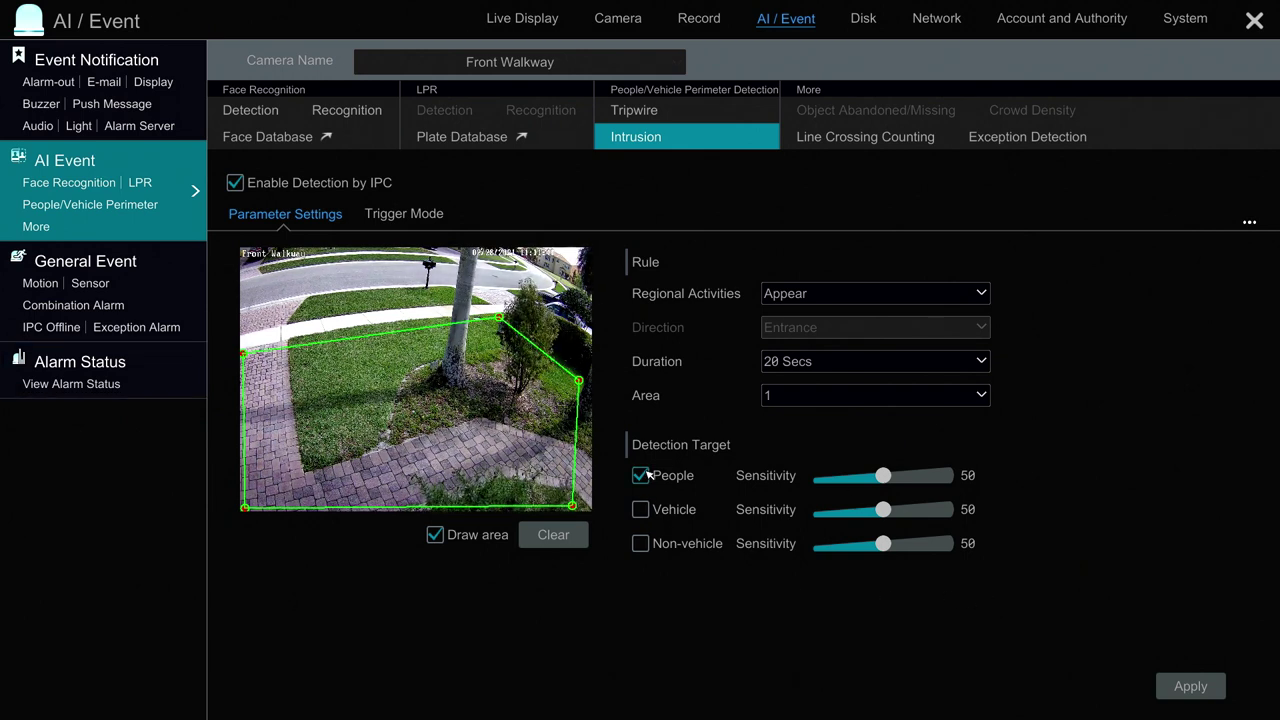
{"action": "left_click", "coordinate": [1190, 686]}
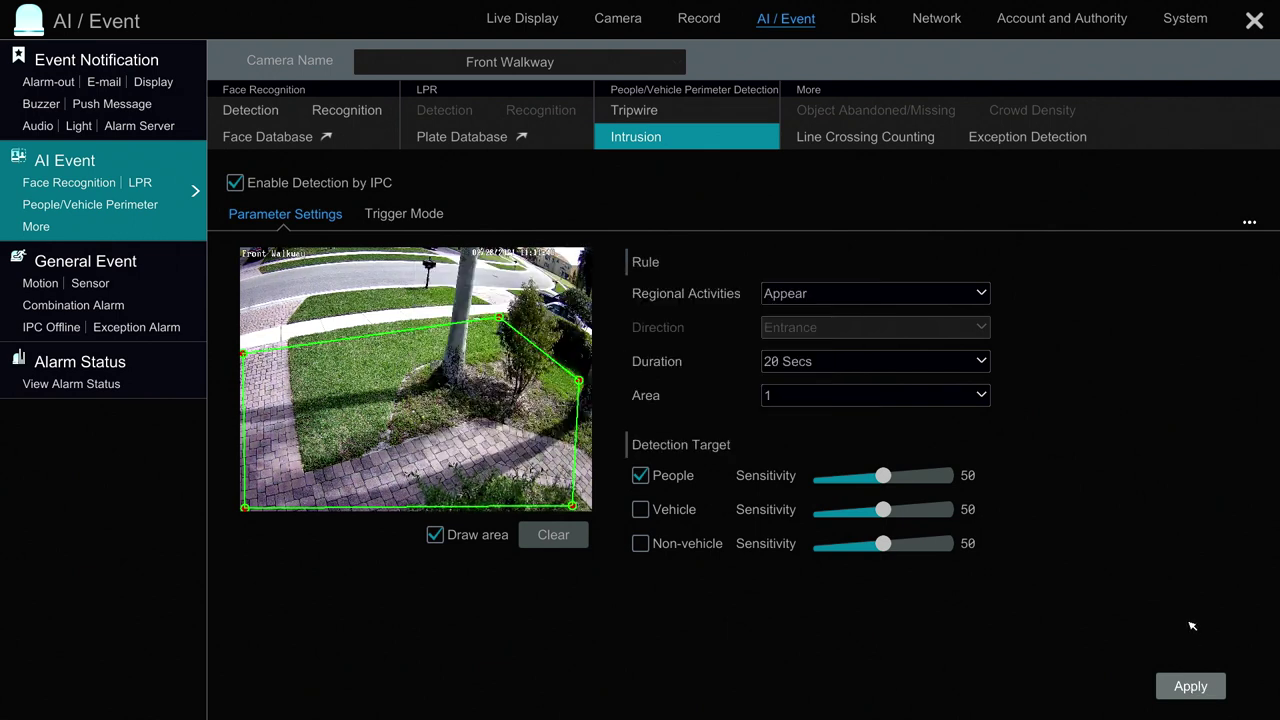
{"action": "left_click", "coordinate": [406, 216]}
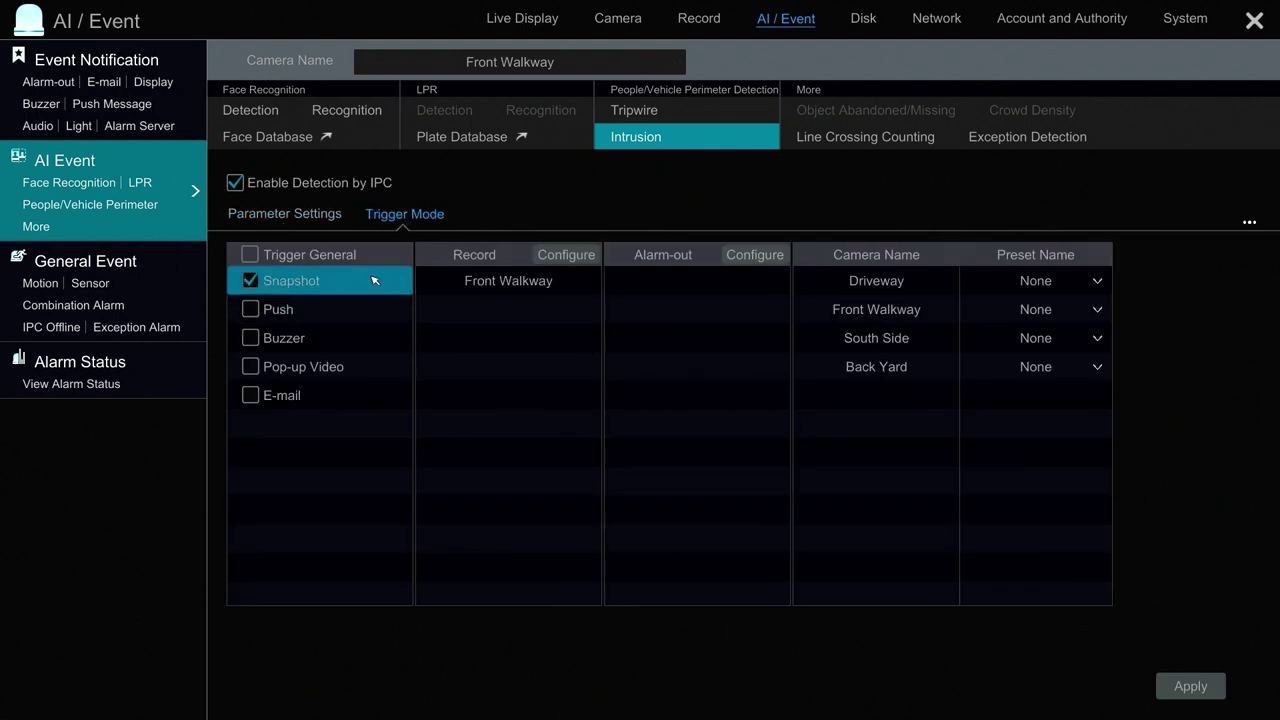
- Add Push notifications to the Front Walkway intrusion alarm, apply, and return to live view
{"action": "left_click", "coordinate": [251, 311]}
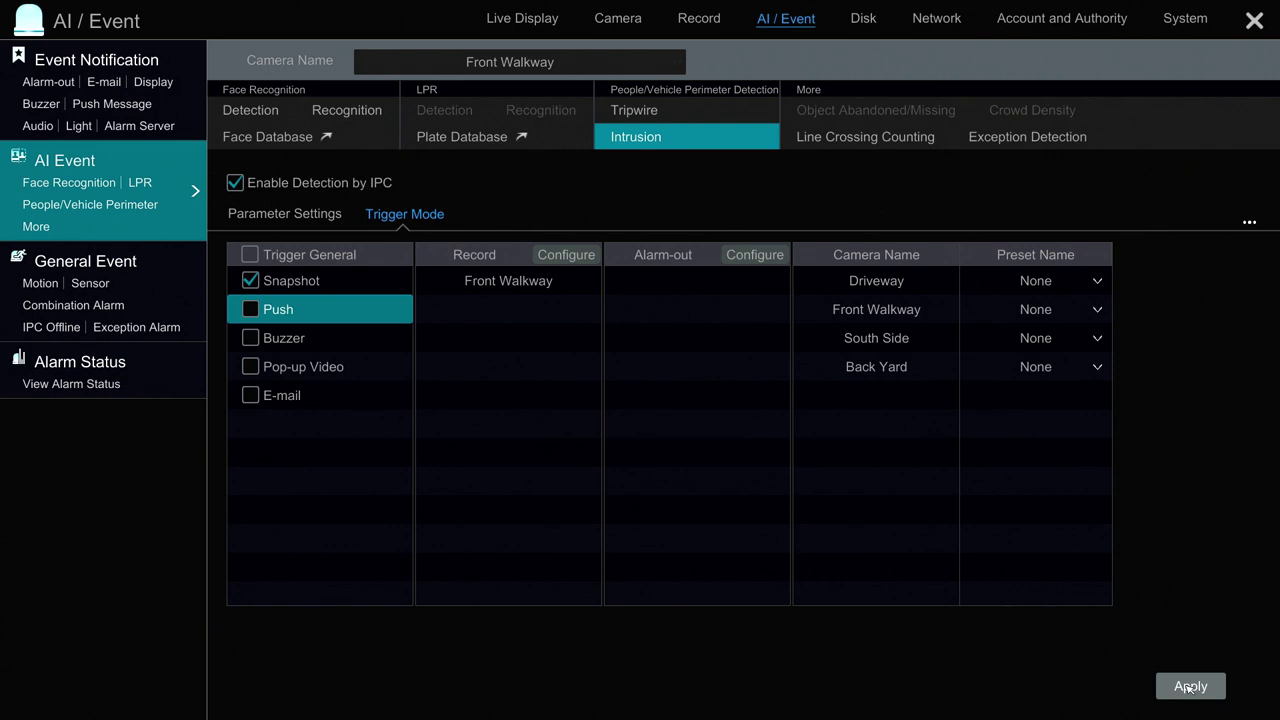
{"action": "left_click", "coordinate": [1188, 687]}
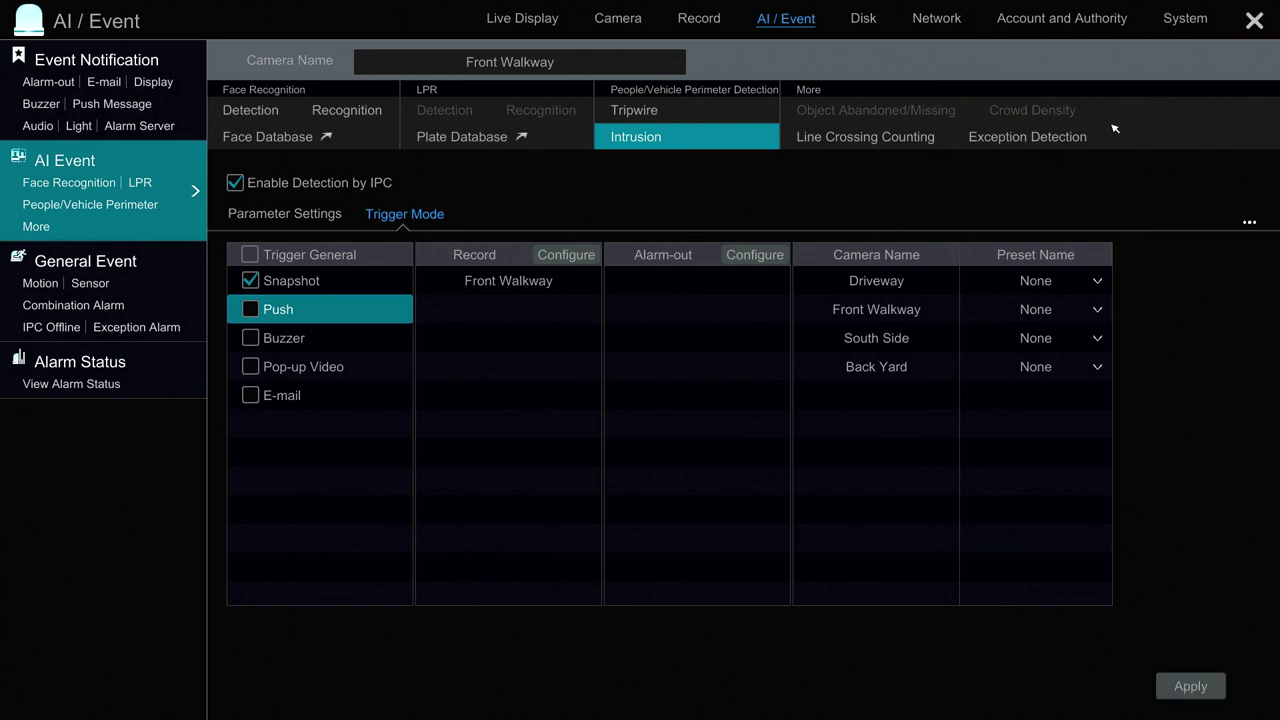
{"action": "left_click", "coordinate": [1255, 21]}
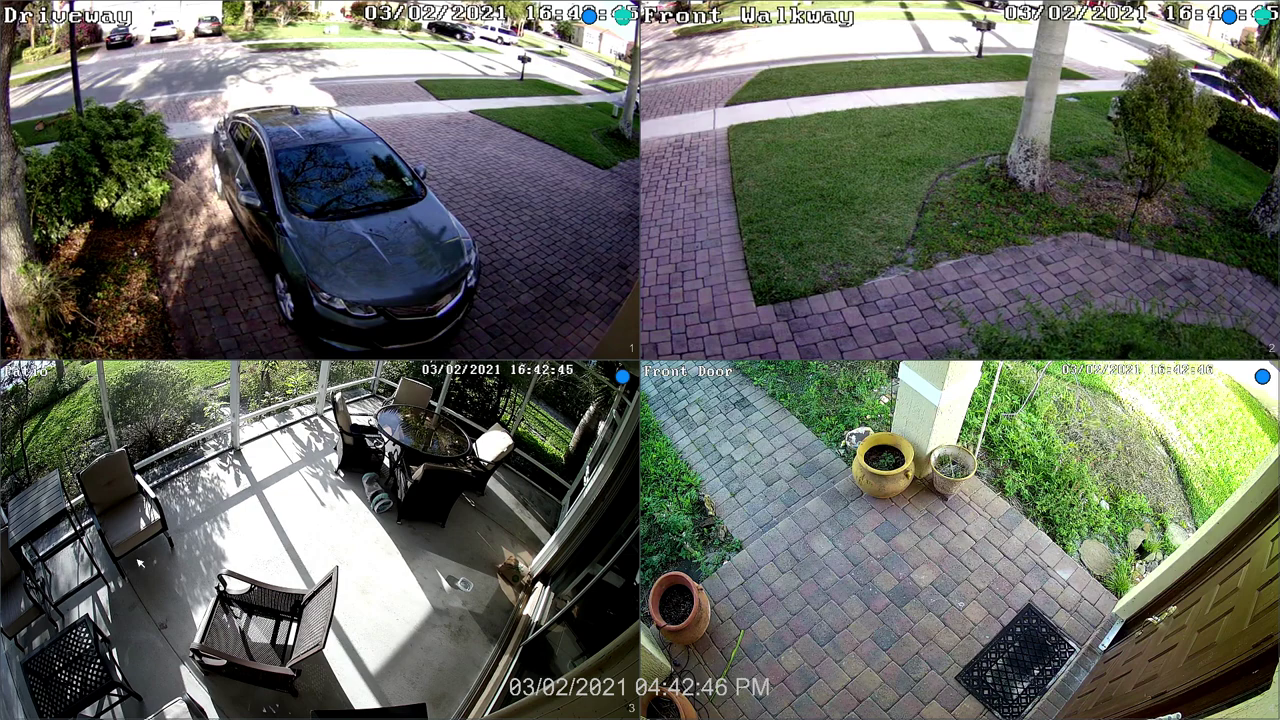
- Show the Driveway camera full screen in live Target Detection with its intrusion area
{"action": "double_click", "coordinate": [208, 298]}
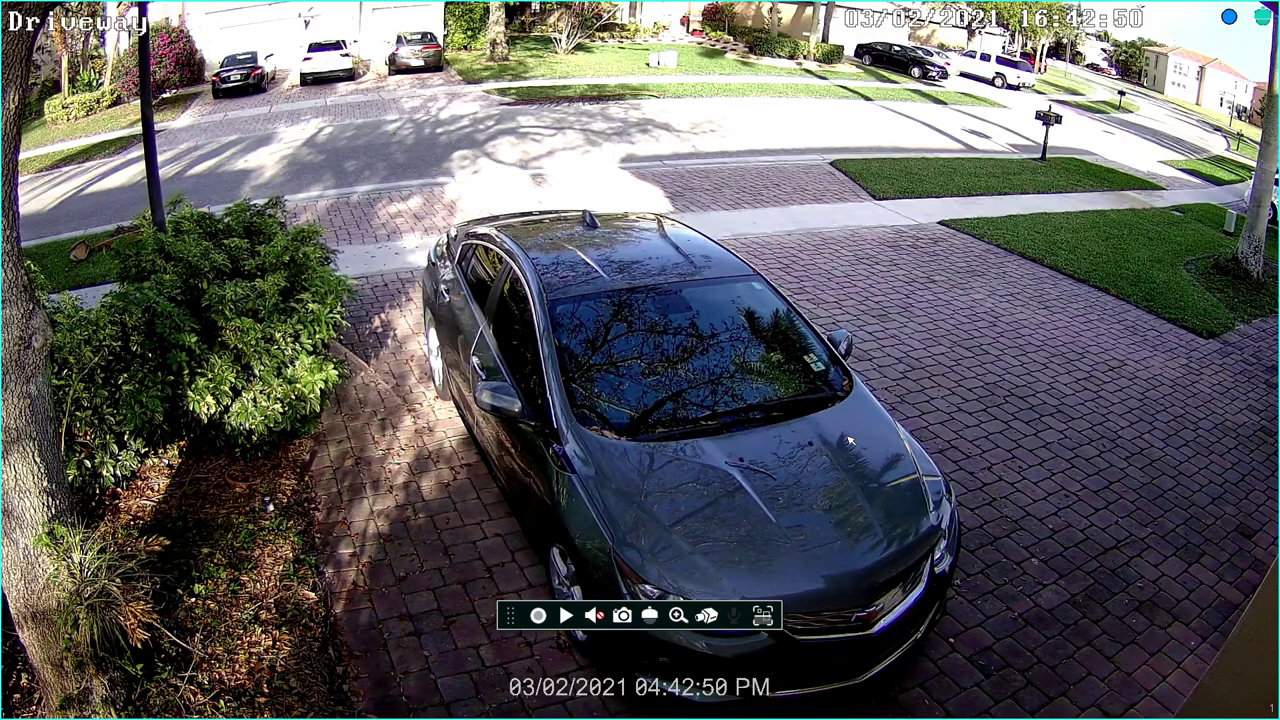
{"action": "right_click", "coordinate": [899, 234]}
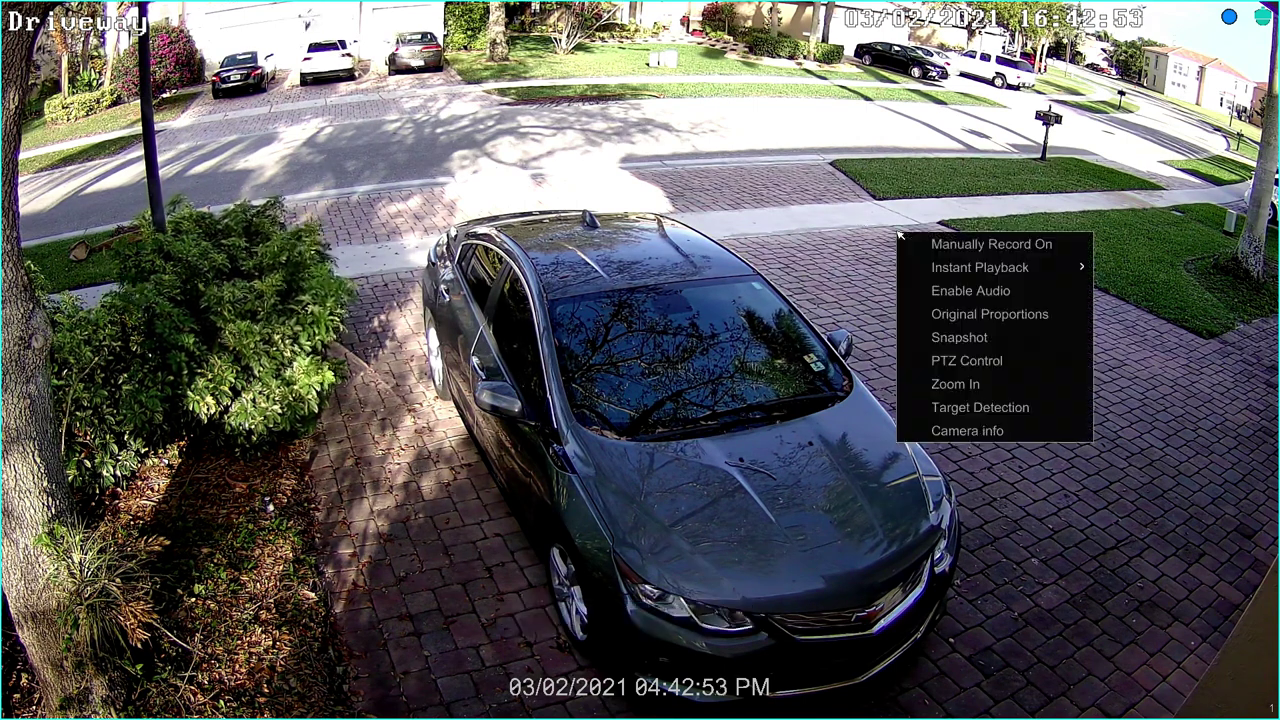
{"action": "left_click", "coordinate": [977, 407]}
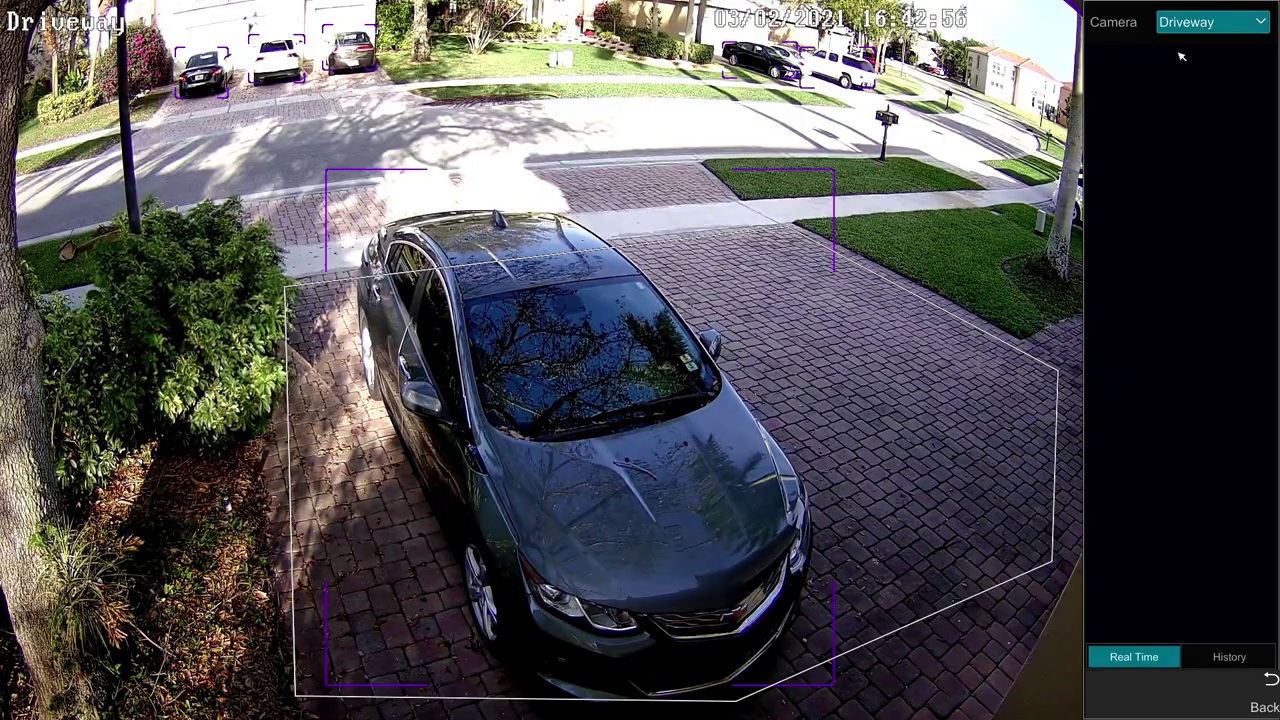